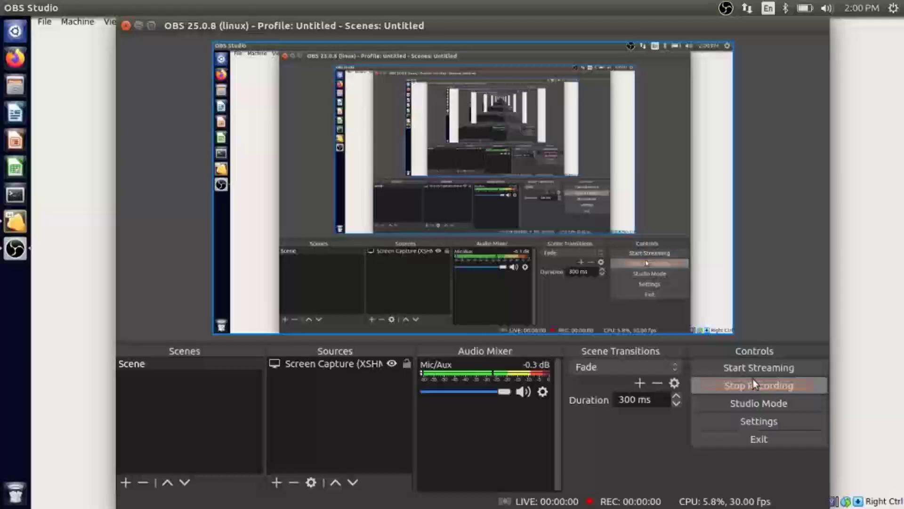
- Start the OBS recording and minimize OBS to reveal the Kali VM
click(137, 25)
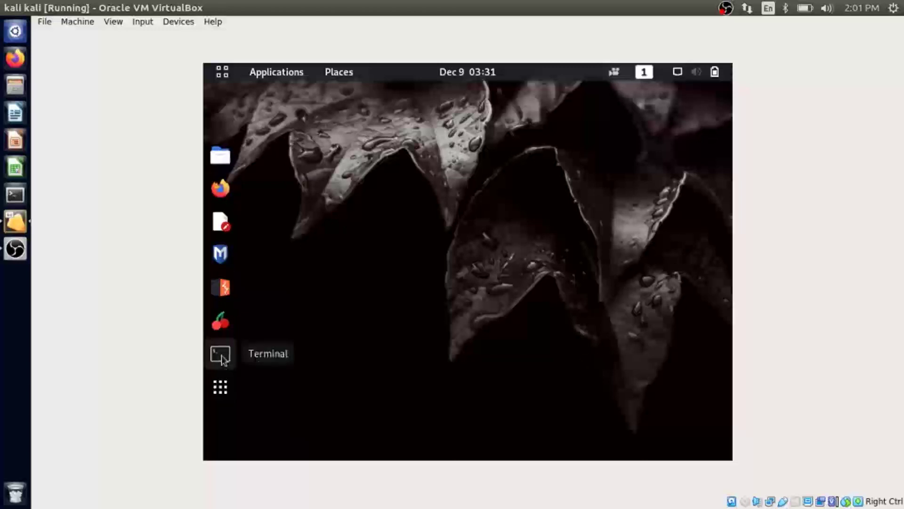
- Launch ophcrack from the Kali VM's Activities search
key(super)
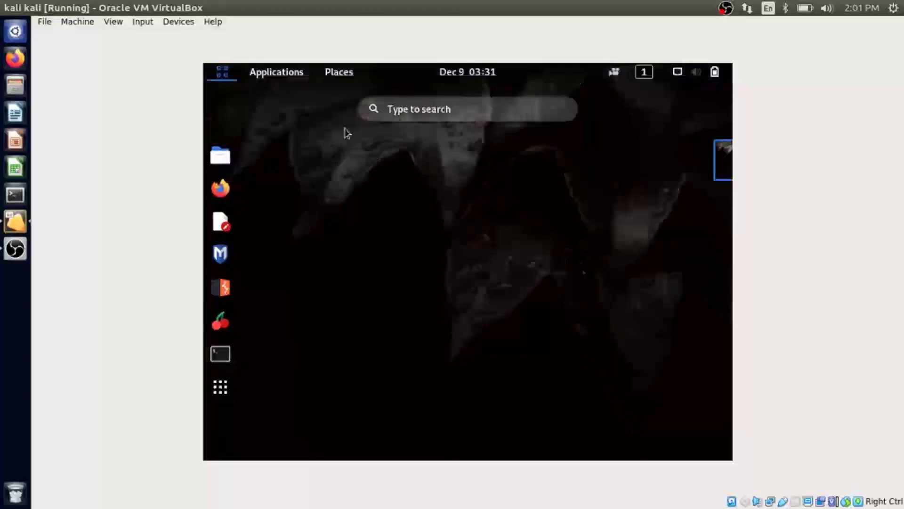
key(super)
text(ob)
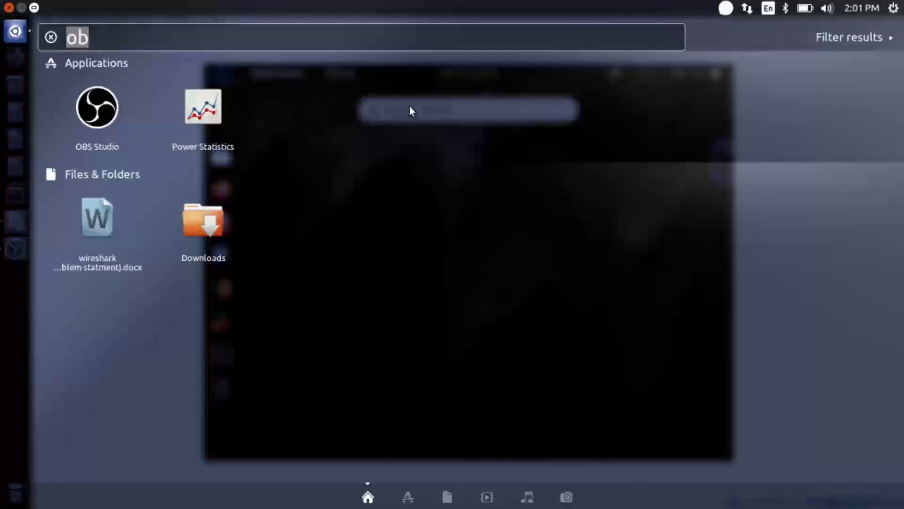
key(Return)
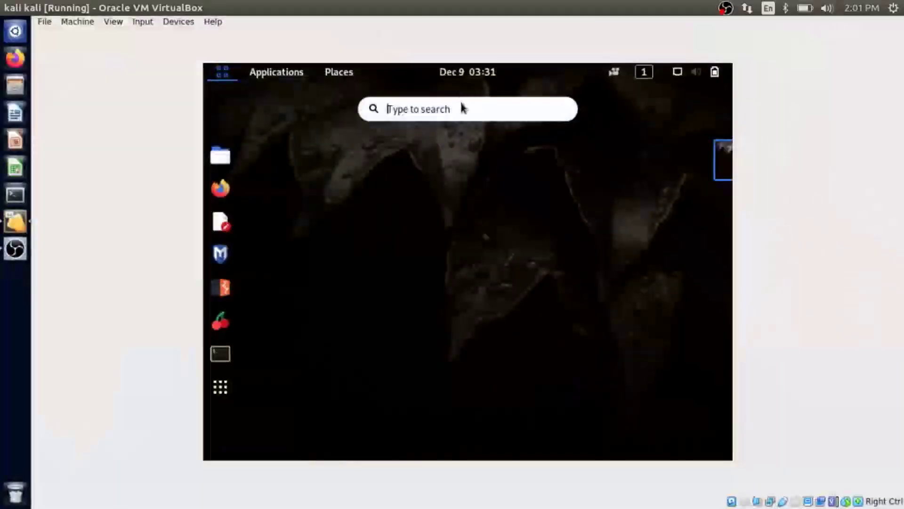
text(o)
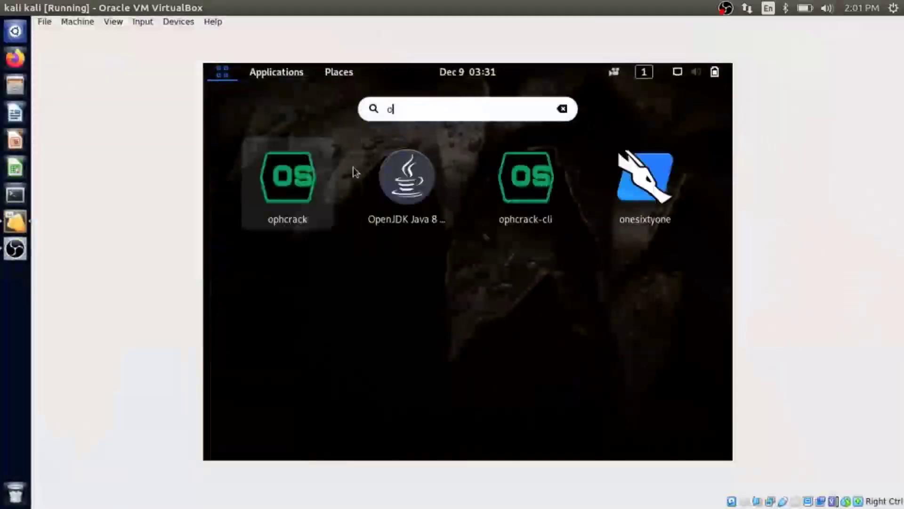
click(307, 182)
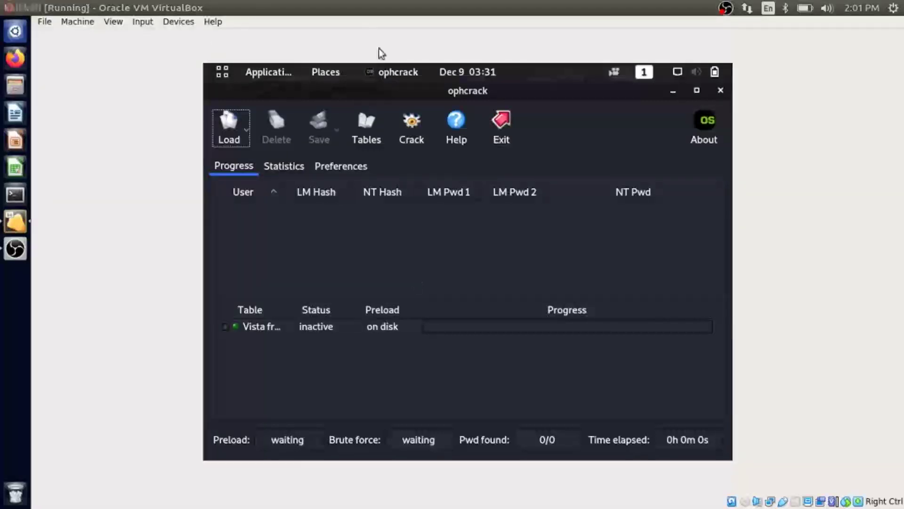
- Minimize ophcrack and select Firefox's current address to replace it with google.com
click(673, 90)
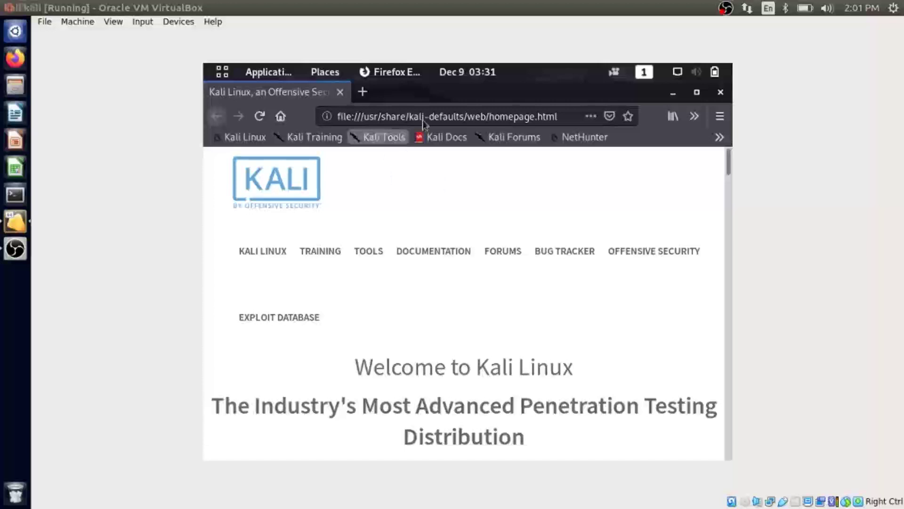
click(421, 117)
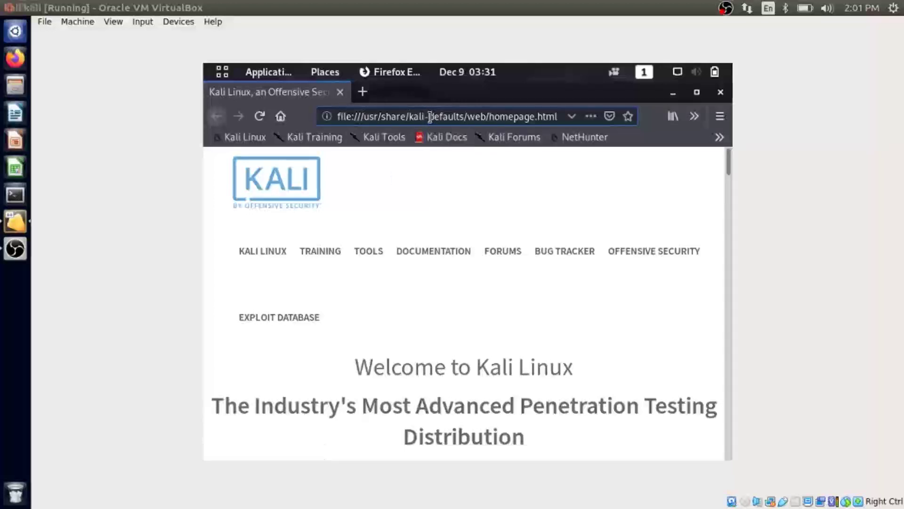
click(428, 116)
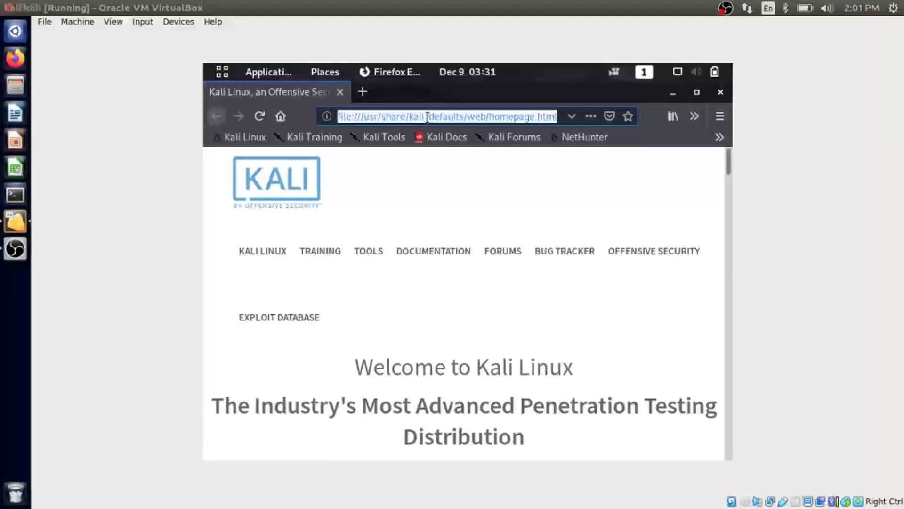
text(google.com/)
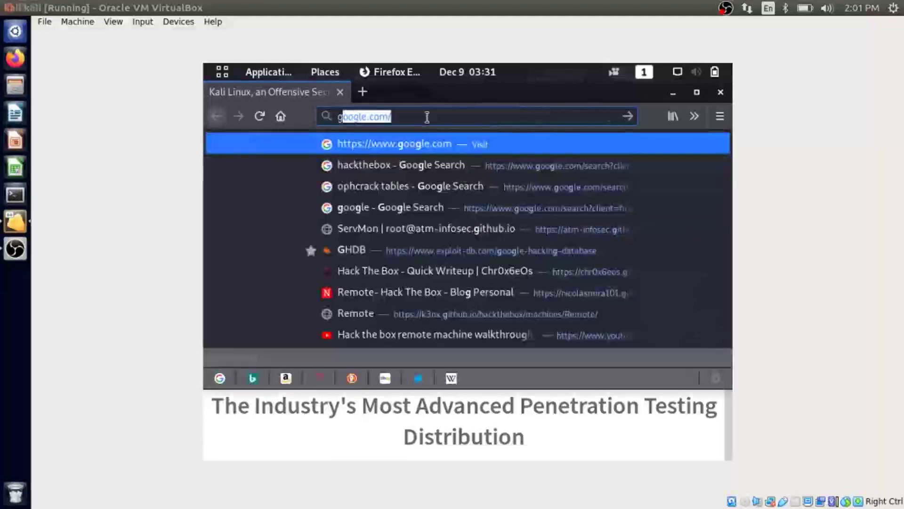
- Load google.com and search for 'ophcrack tables'
key(Return)
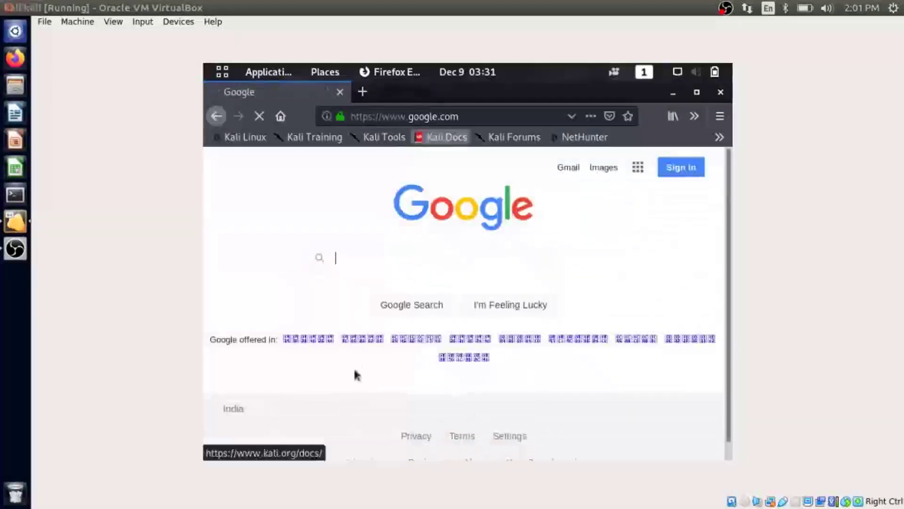
text(ophc)
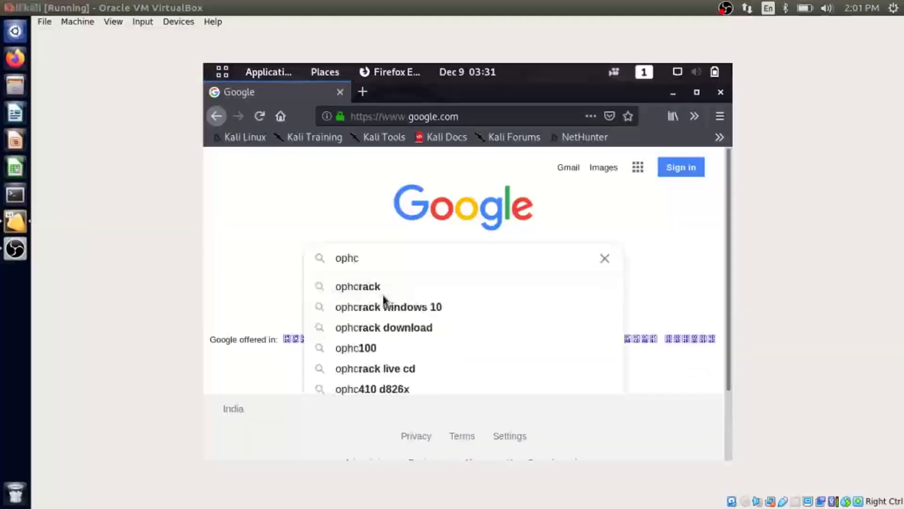
text(rack )
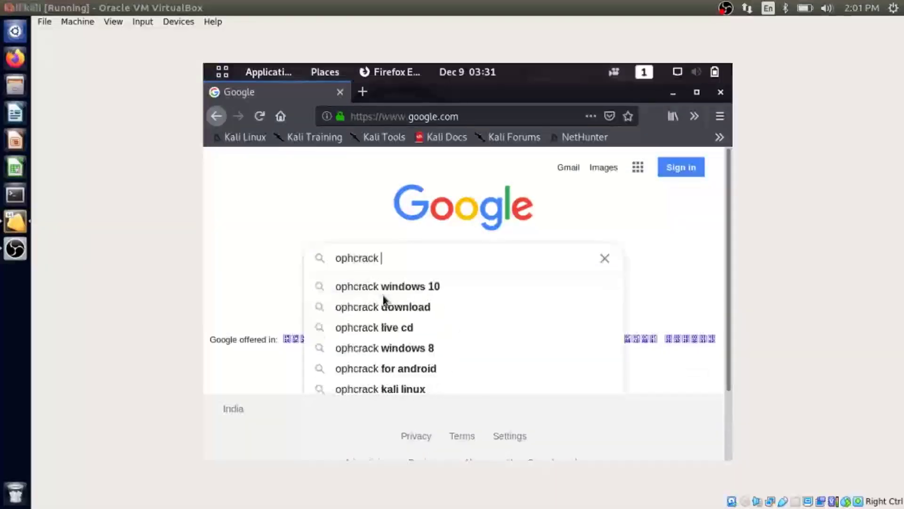
text(tabl)
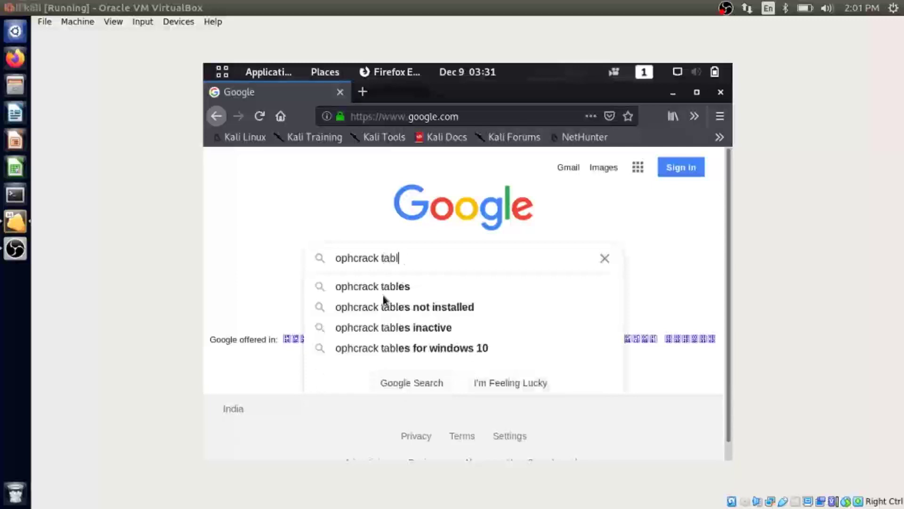
text(es)
key(Return)
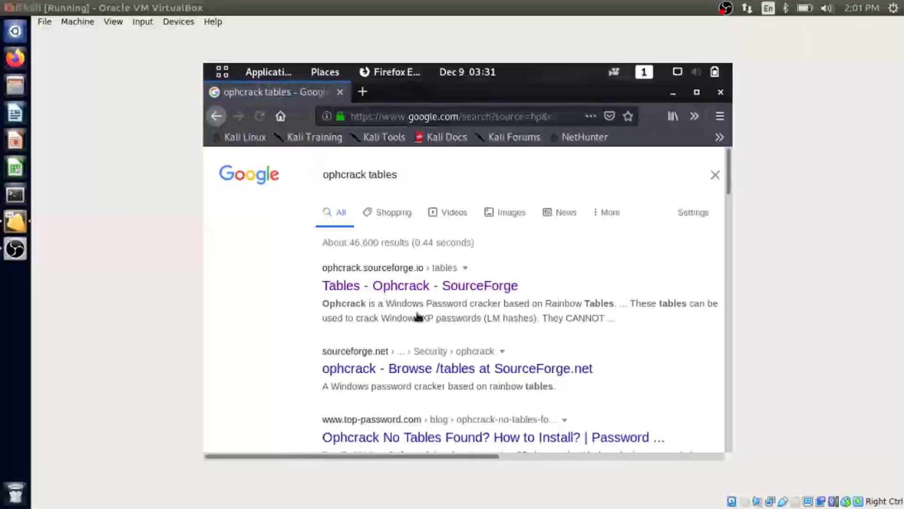
- Open the 'Tables - Ophcrack - SourceForge' result and scroll to Vista free (461MB)
click(408, 287)
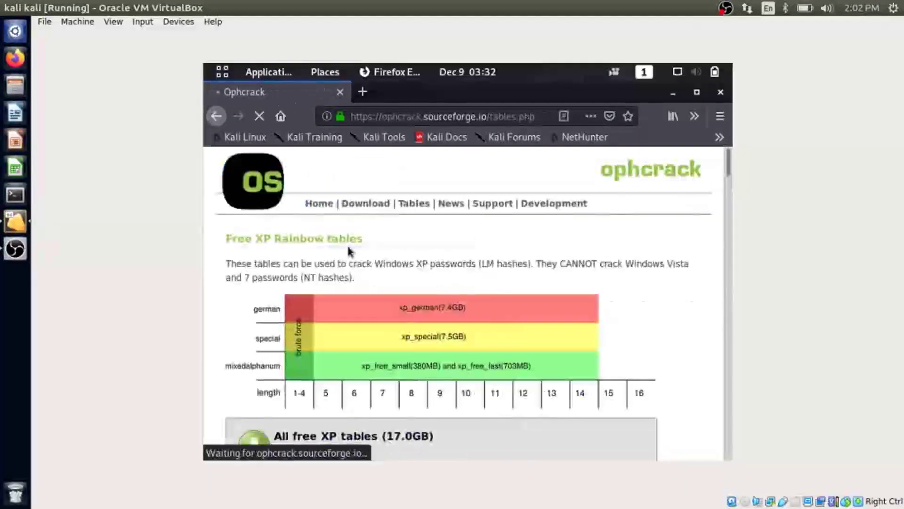
scroll(371, 256, down, 3)
scroll(373, 259, down, 3)
scroll(410, 277, down, 4)
scroll(409, 281, down, 2)
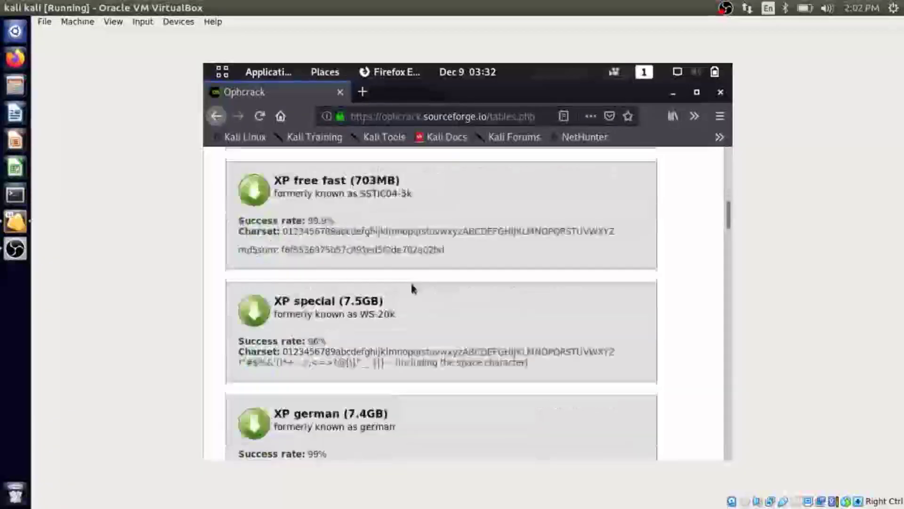
scroll(414, 290, down, 4)
scroll(396, 325, down, 5)
scroll(366, 347, down, 3)
scroll(309, 262, down, 1)
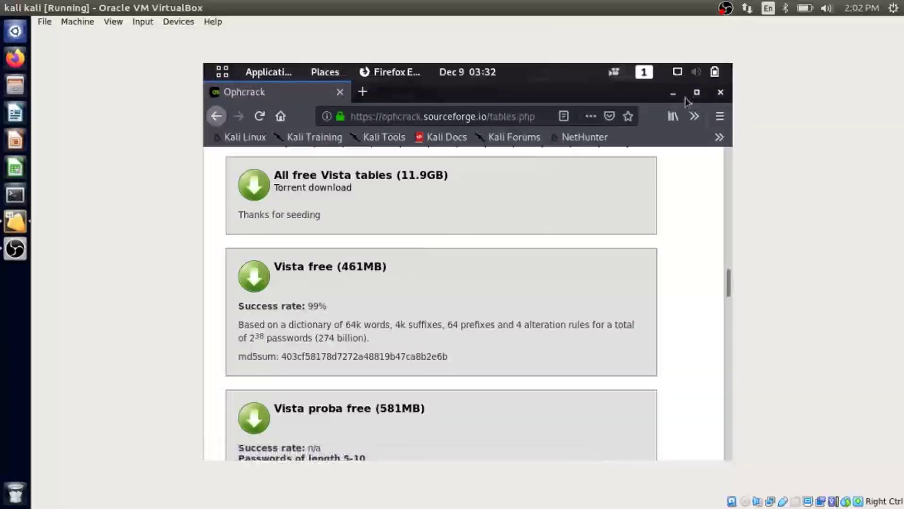
- Close Firefox and extract tables_vista_free.zip in Downloads with Extract Here
click(720, 93)
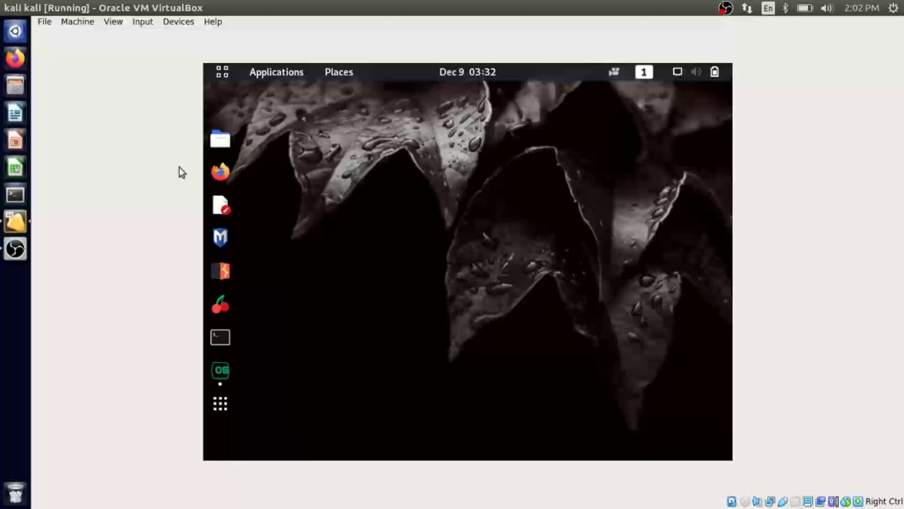
click(220, 138)
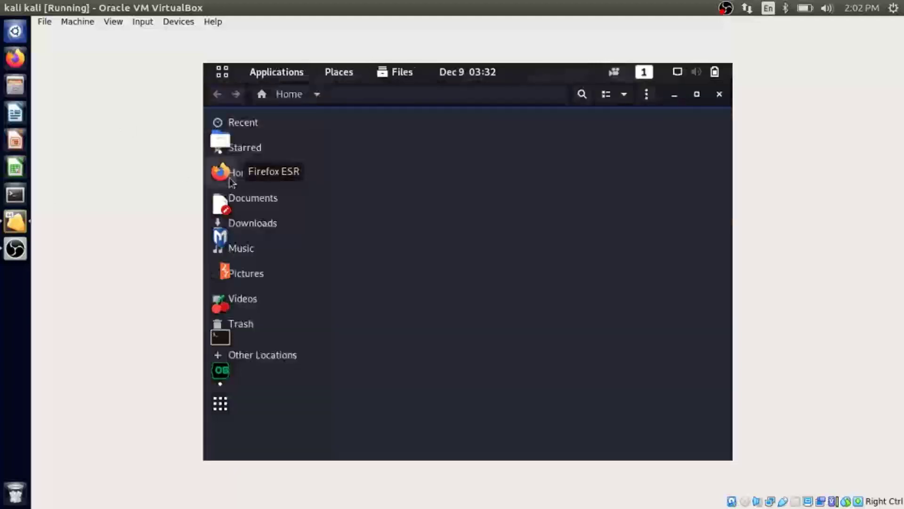
click(260, 224)
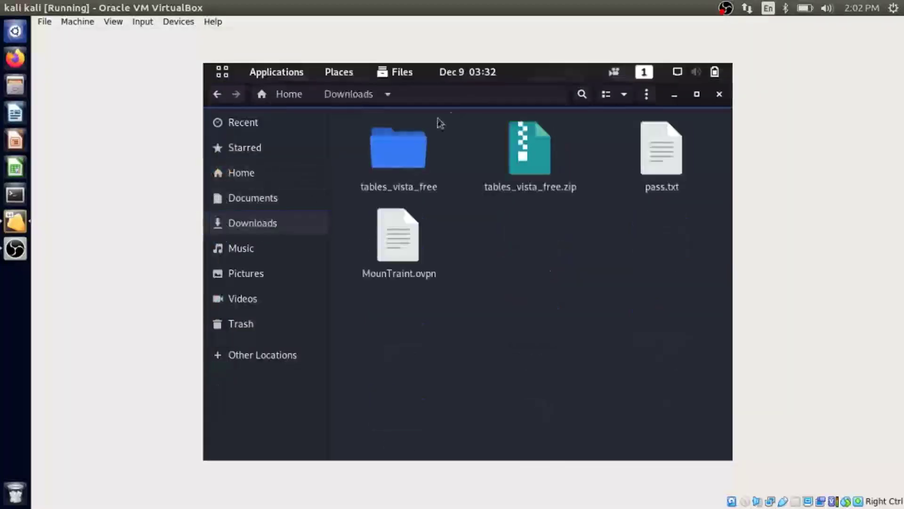
click(541, 157)
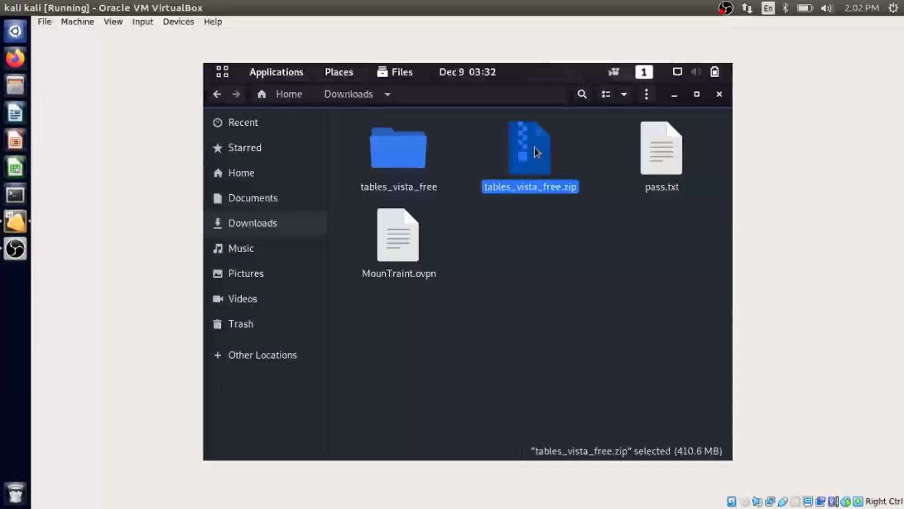
right_click(532, 150)
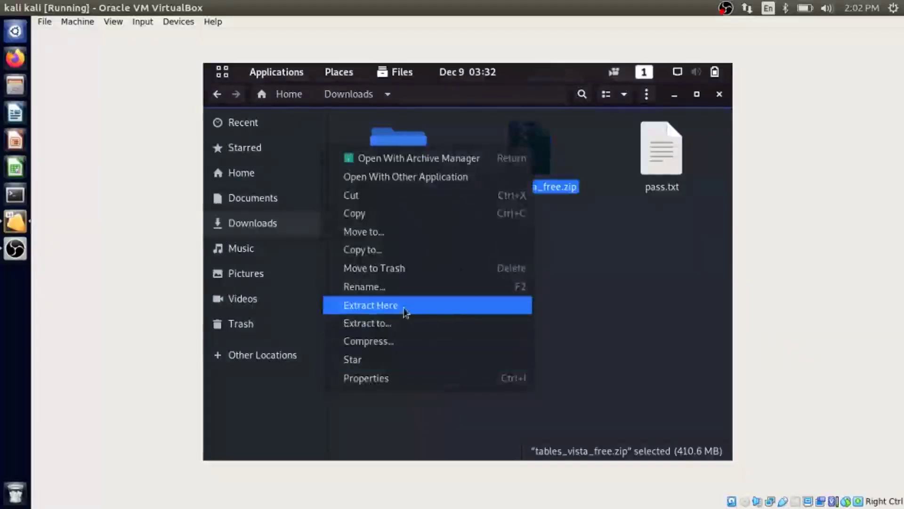
click(394, 147)
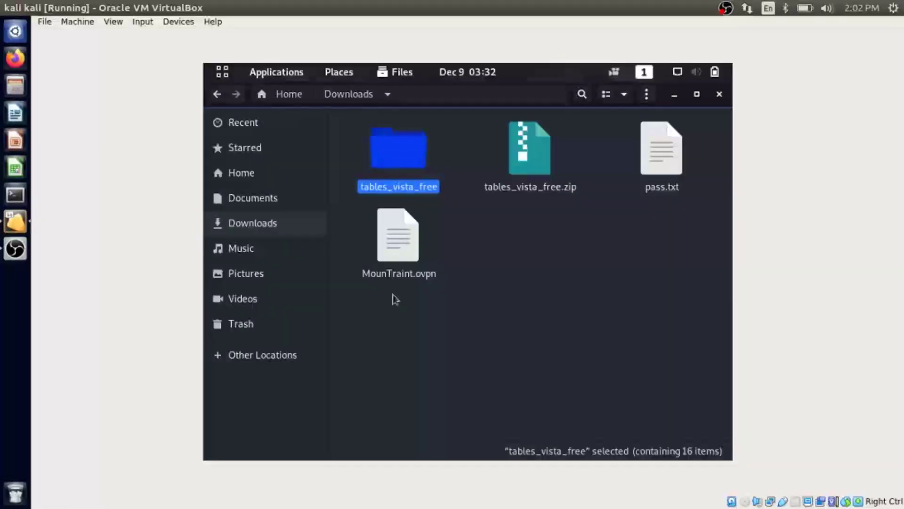
- Close Files, relaunch ophcrack, and select Vista free in the Tables list
click(719, 94)
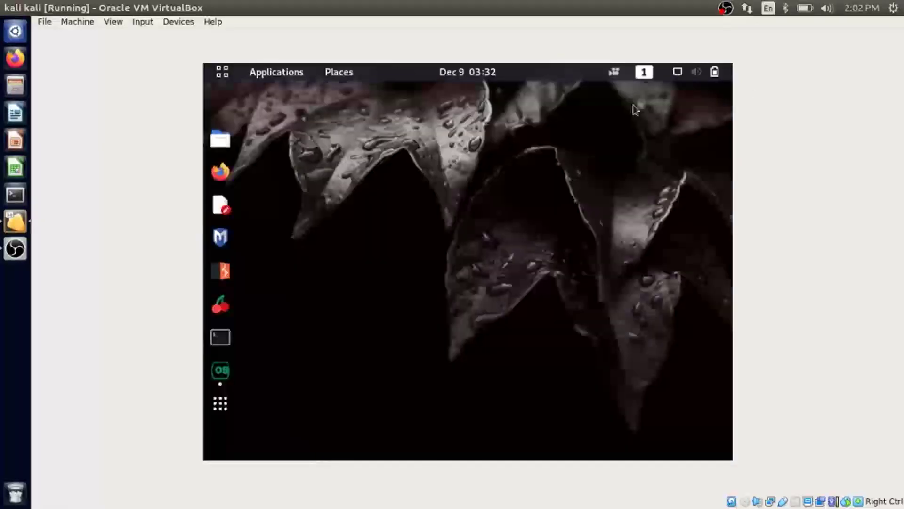
right_click(416, 185)
click(298, 179)
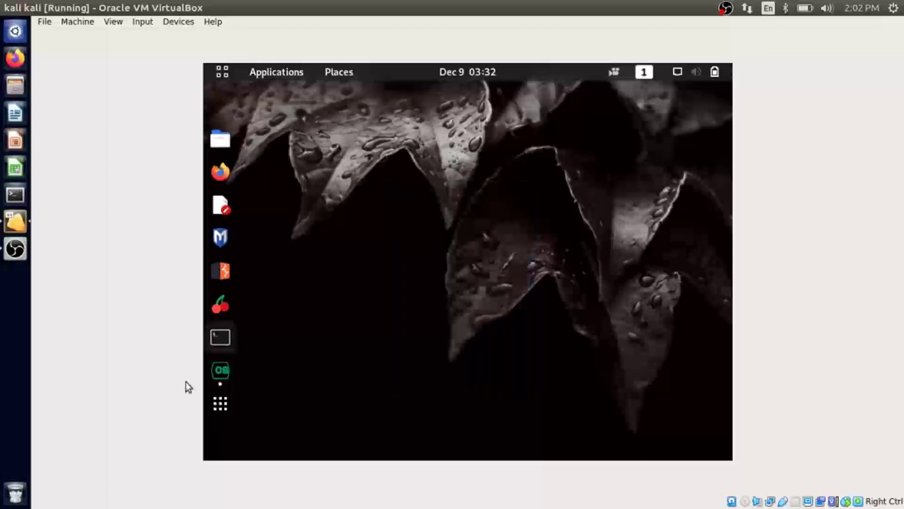
click(221, 370)
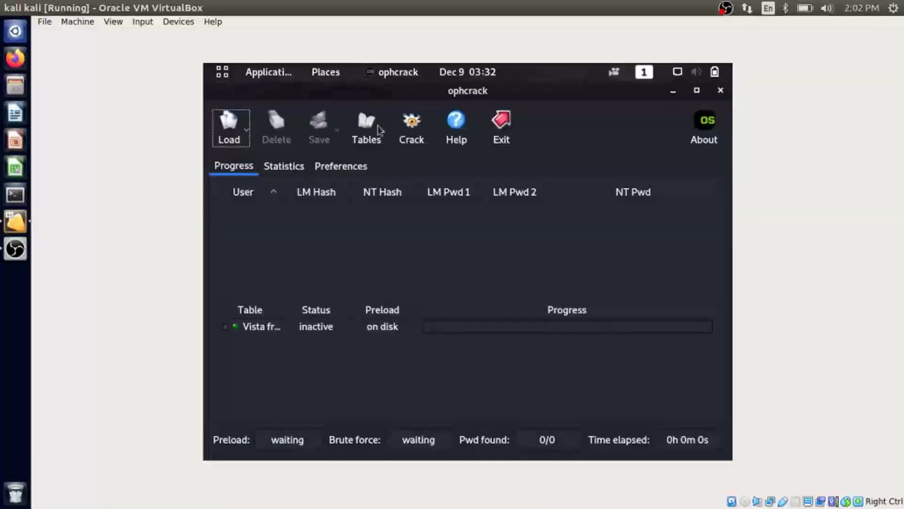
click(360, 127)
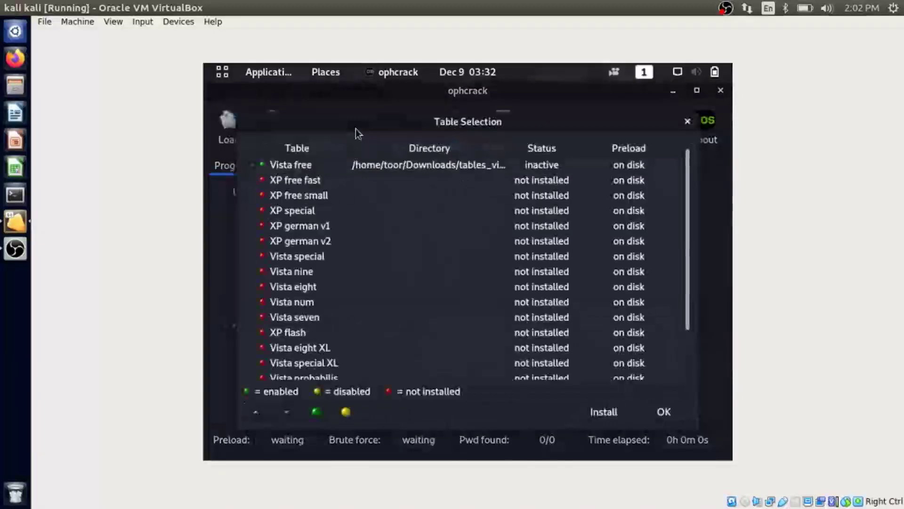
click(295, 165)
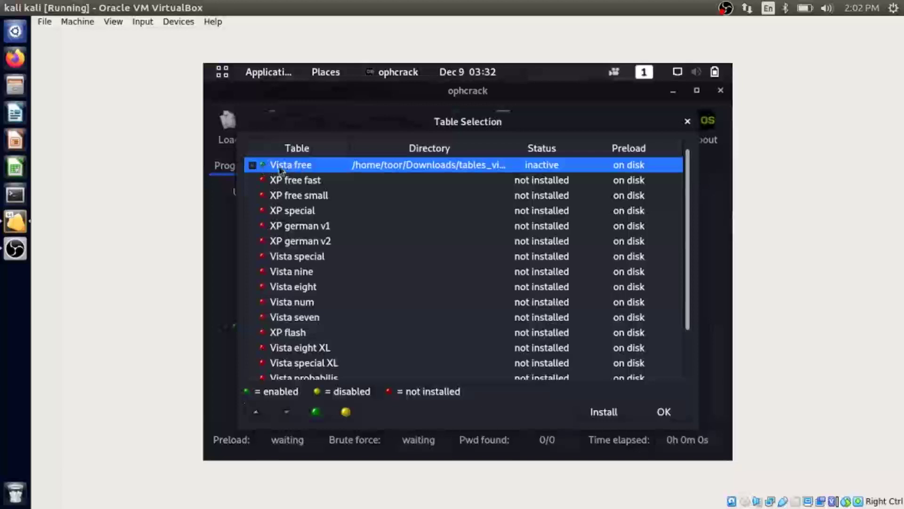
- Install Vista free from the Downloads/tables_vista_free folder and confirm Table Selection
click(611, 415)
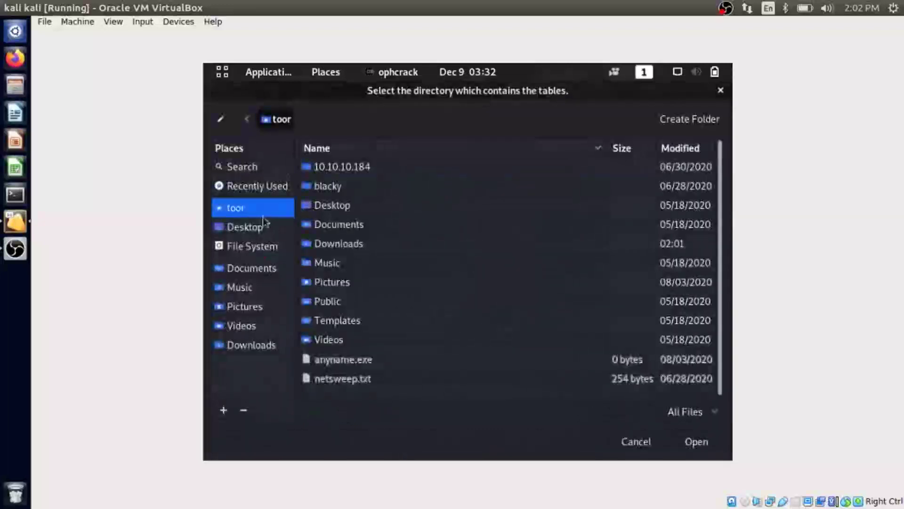
click(253, 346)
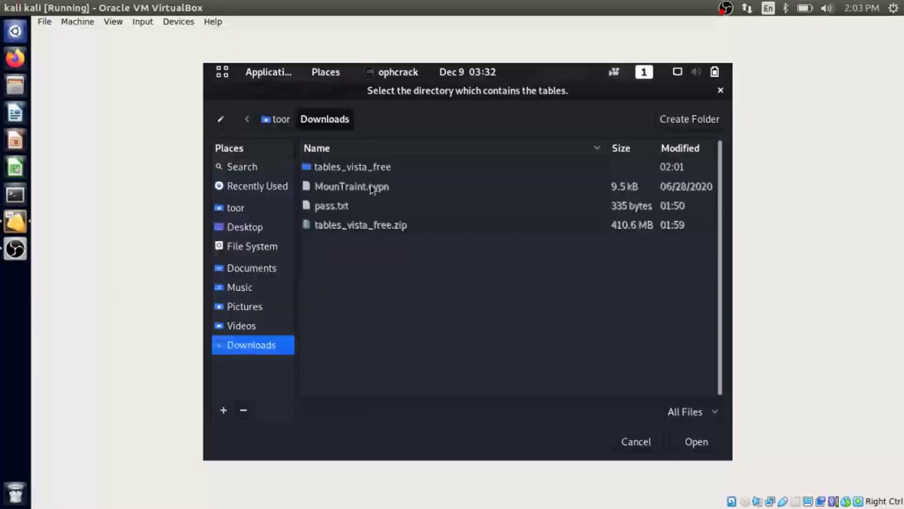
click(377, 170)
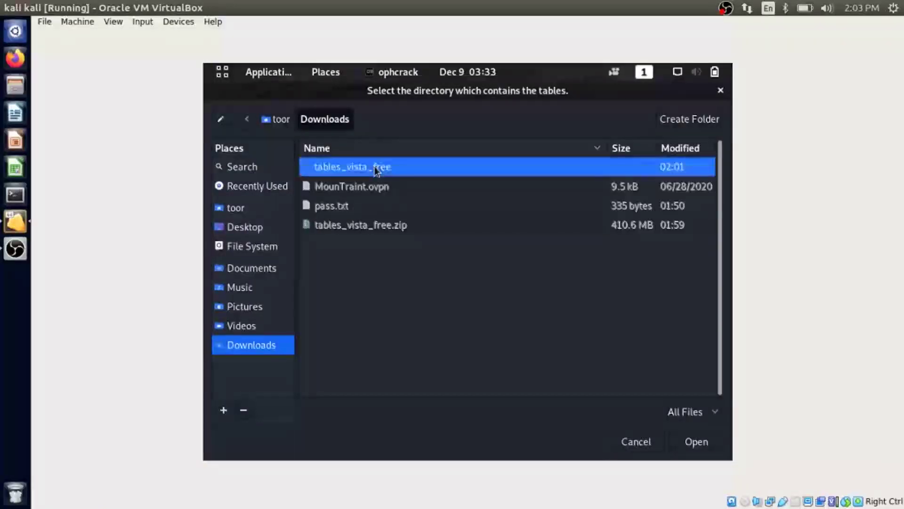
click(693, 442)
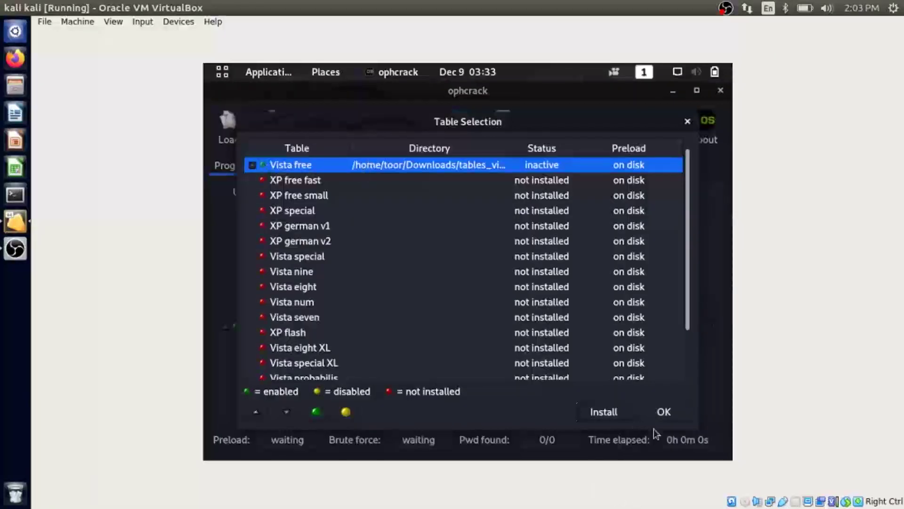
click(664, 413)
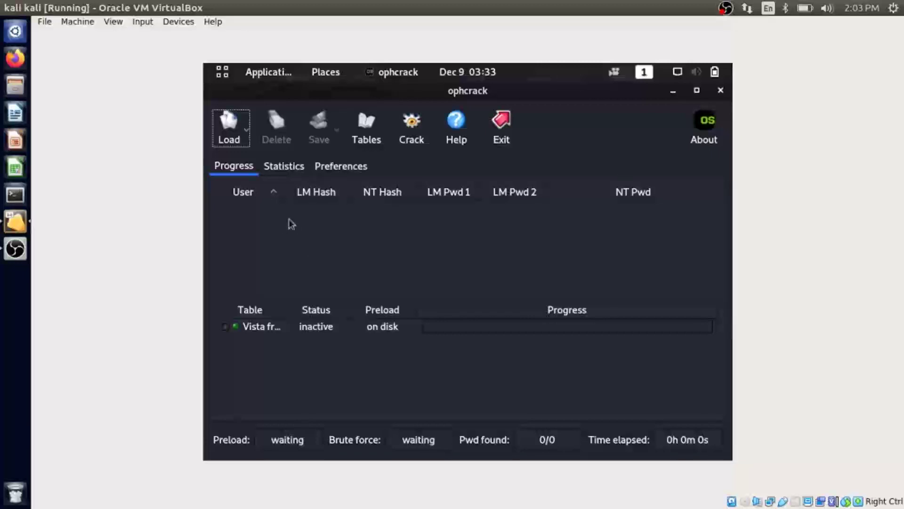
- Load the pass.txt PWDUMP file from Downloads into ophcrack
click(263, 186)
click(242, 124)
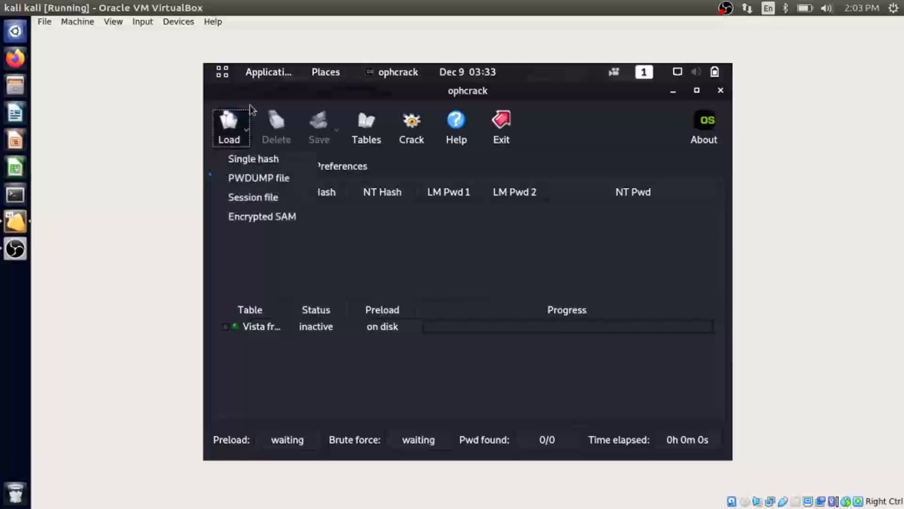
click(260, 182)
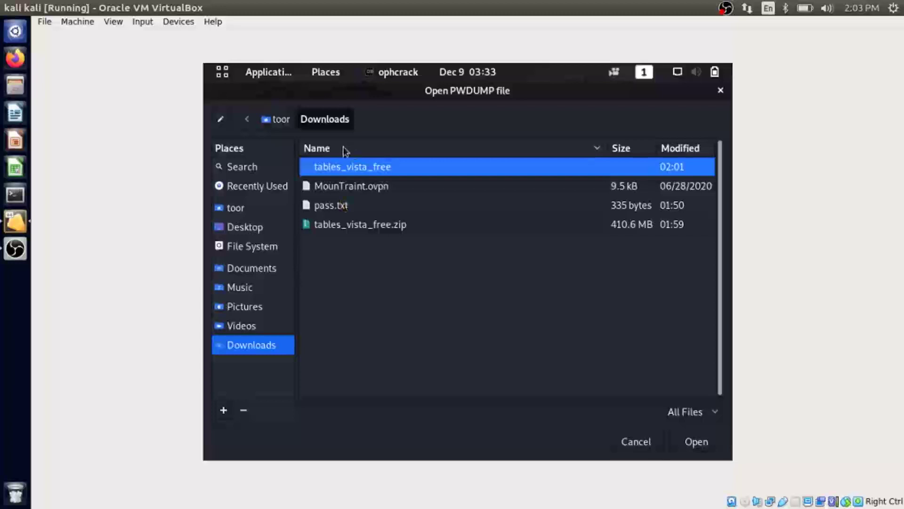
click(341, 208)
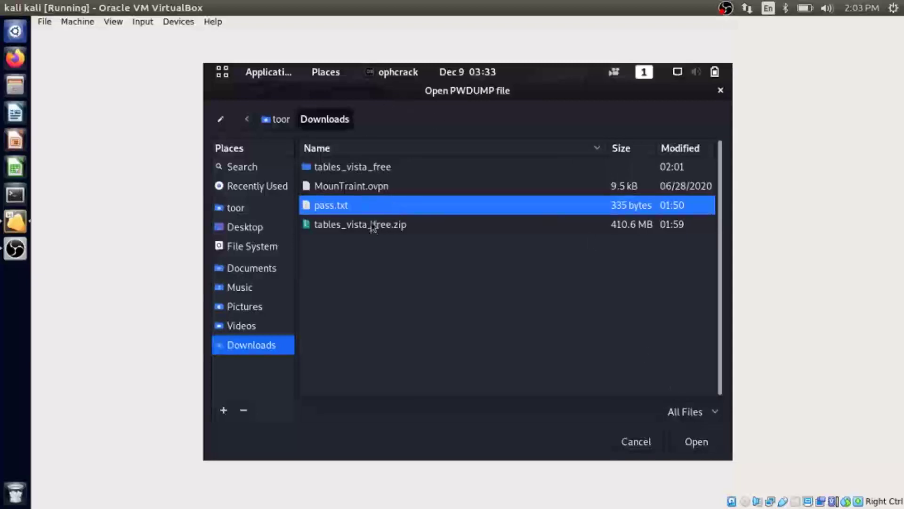
click(696, 441)
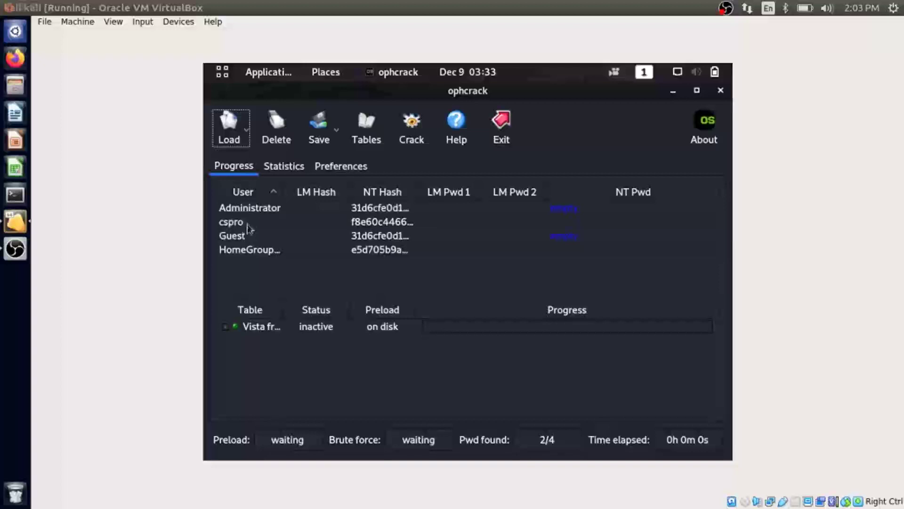
click(237, 223)
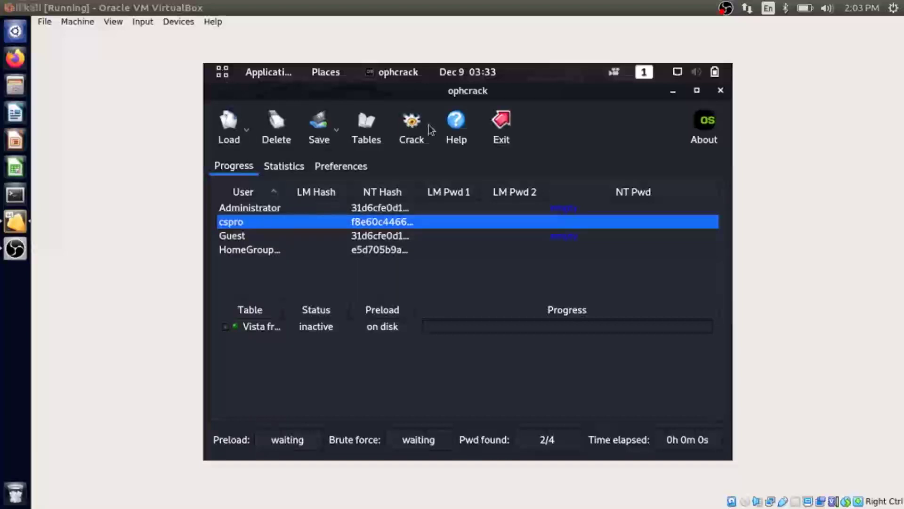
click(413, 135)
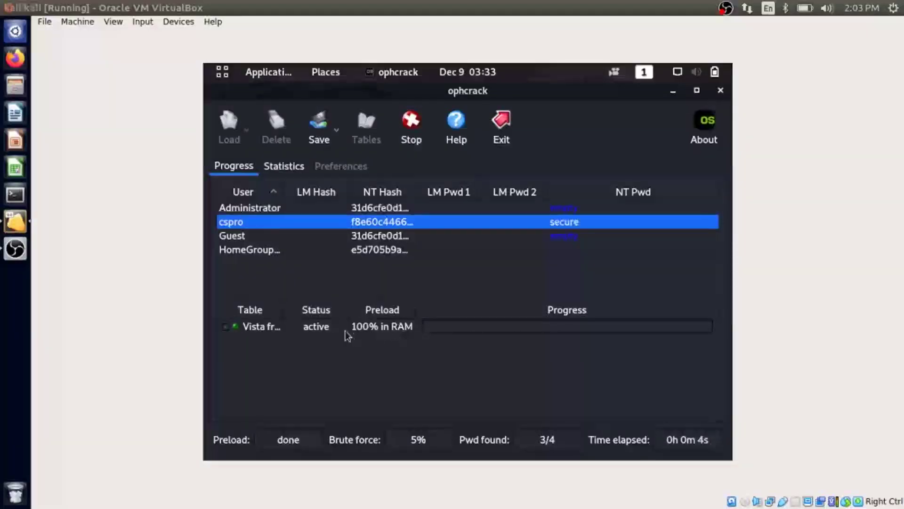
- Select the Guest and cspro rows while brute force continues, with 3 of 4 passwords found
click(388, 236)
click(556, 224)
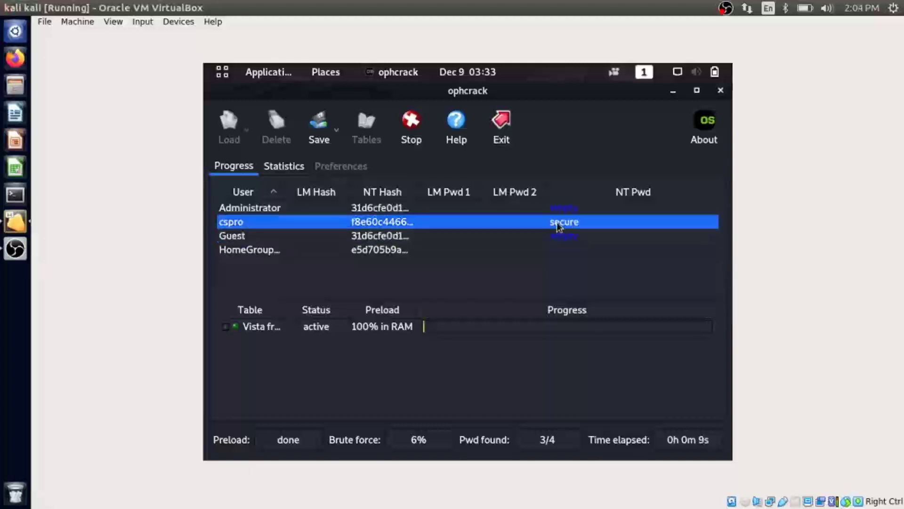